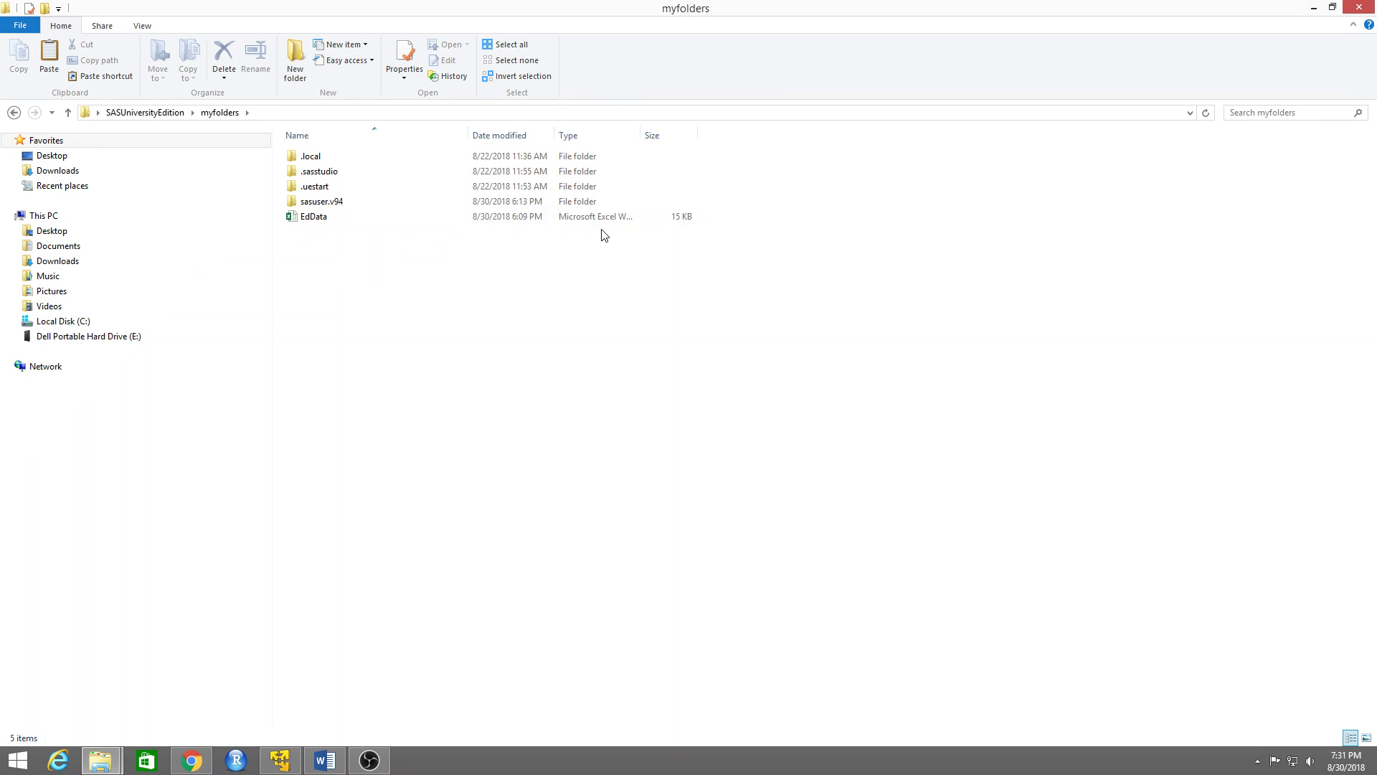
- Examine the data in columns A to F of the EdData workbook in Excel, and close the workbook and its folder window
double_click(322, 224)
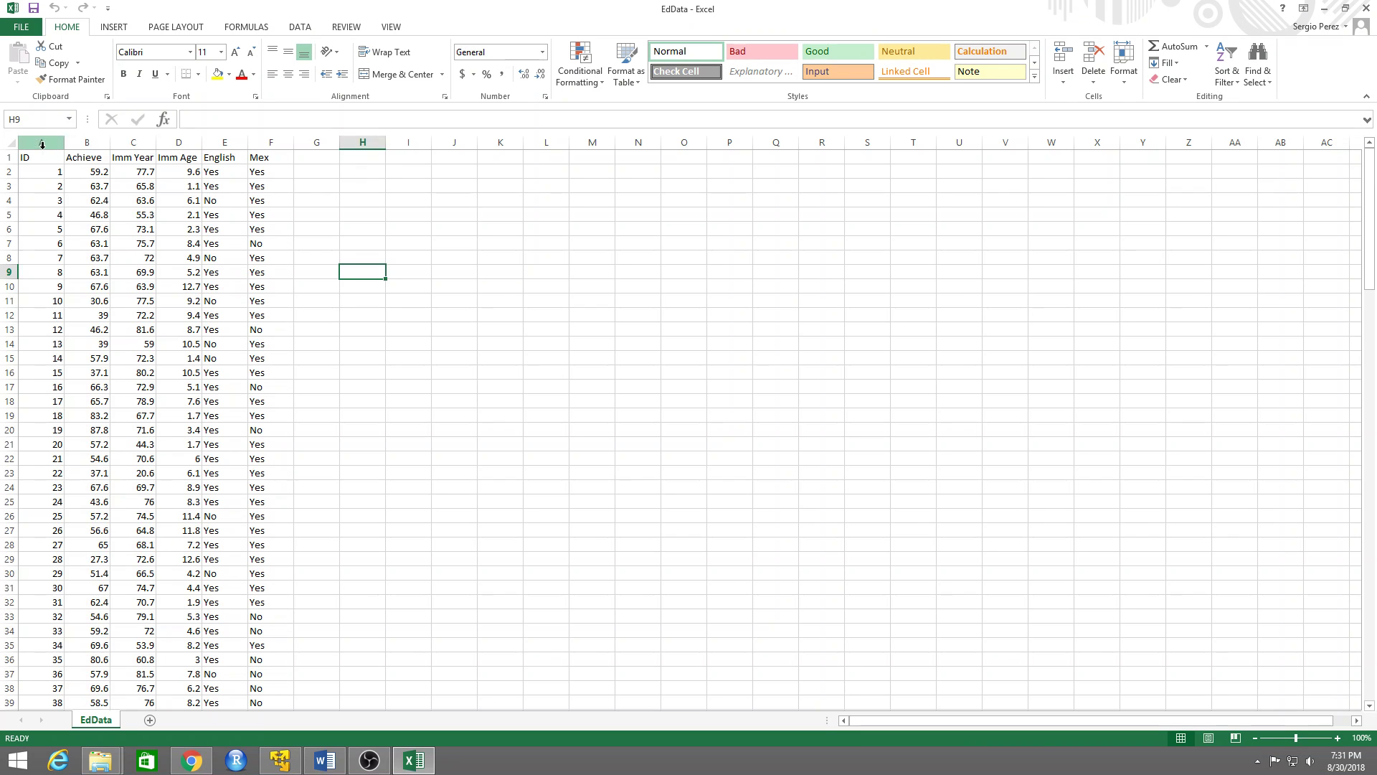
left_click_drag(42, 142, 272, 143)
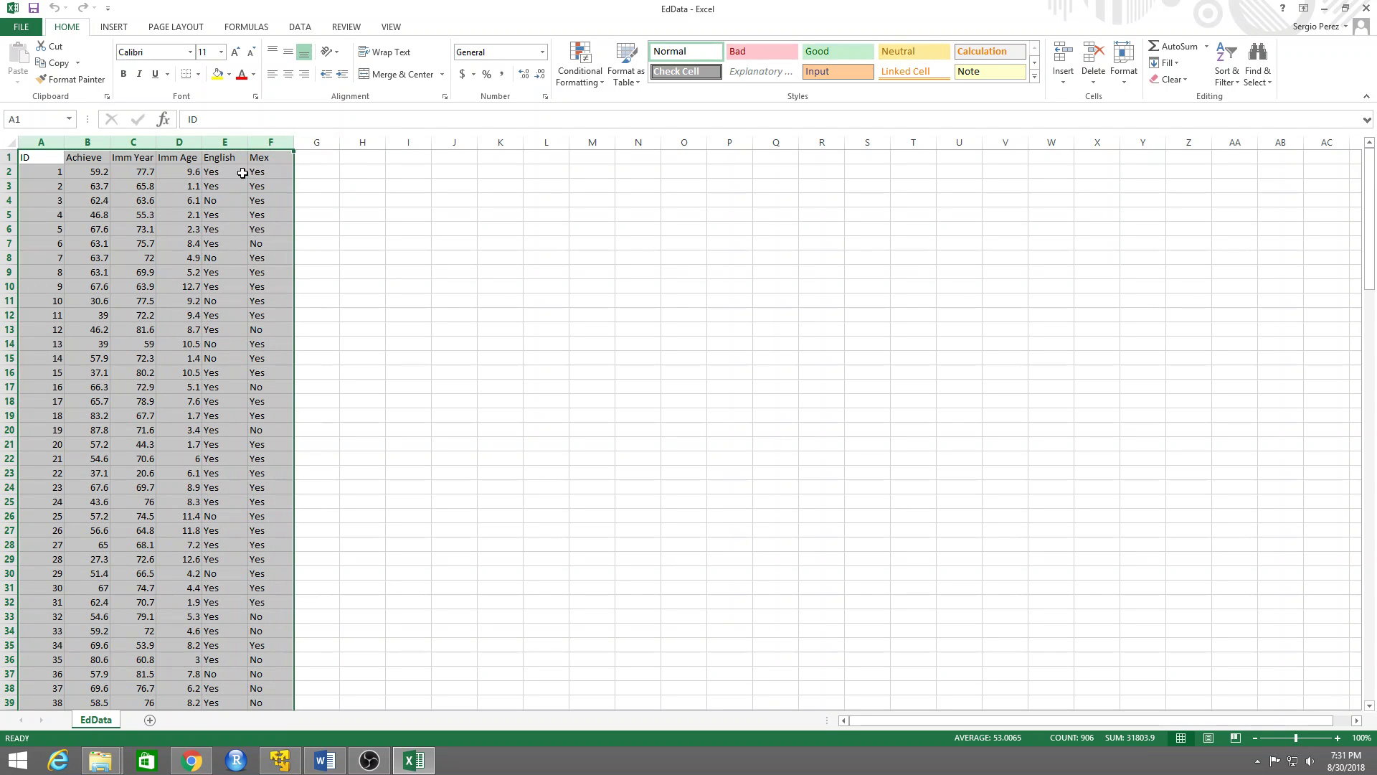
scroll(172, 316, "down", 8)
scroll(172, 316, "down", 20)
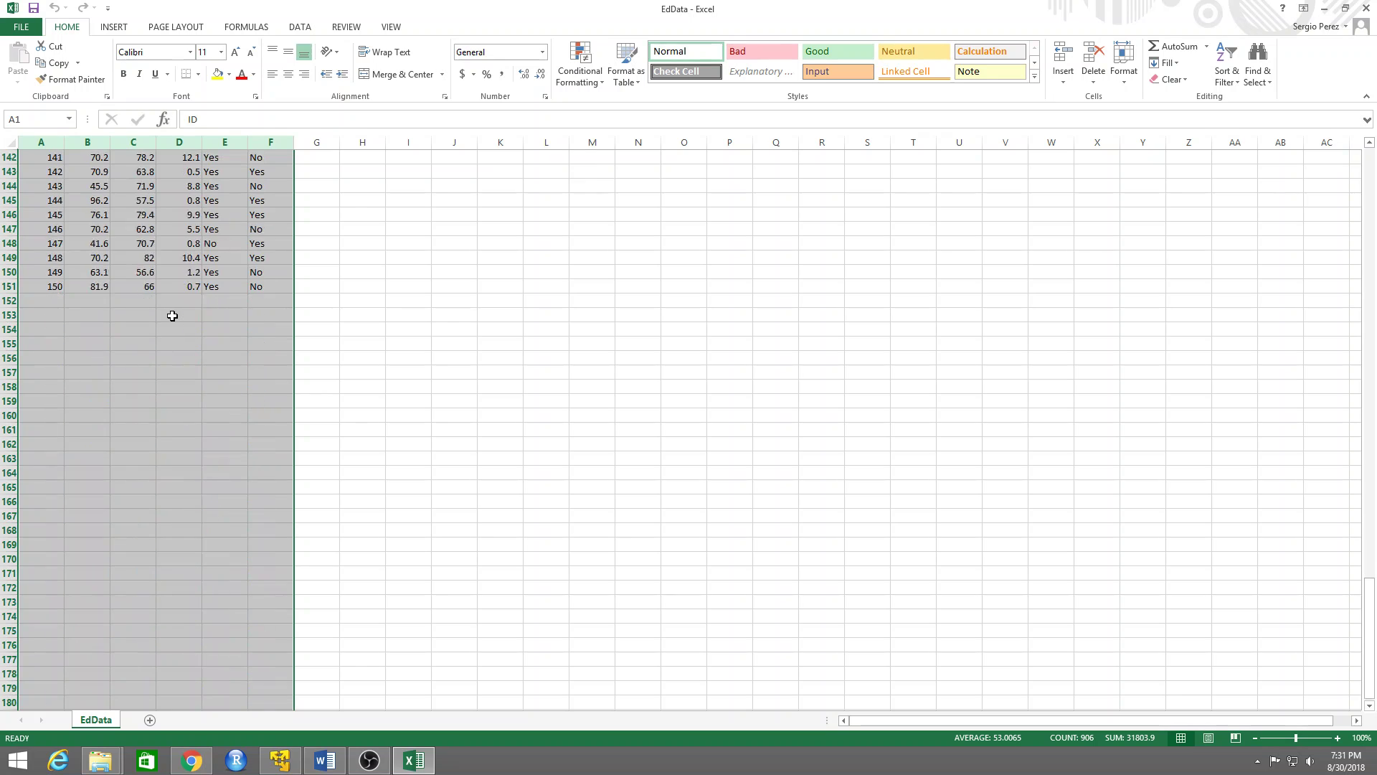
scroll(43, 230, "up", 6)
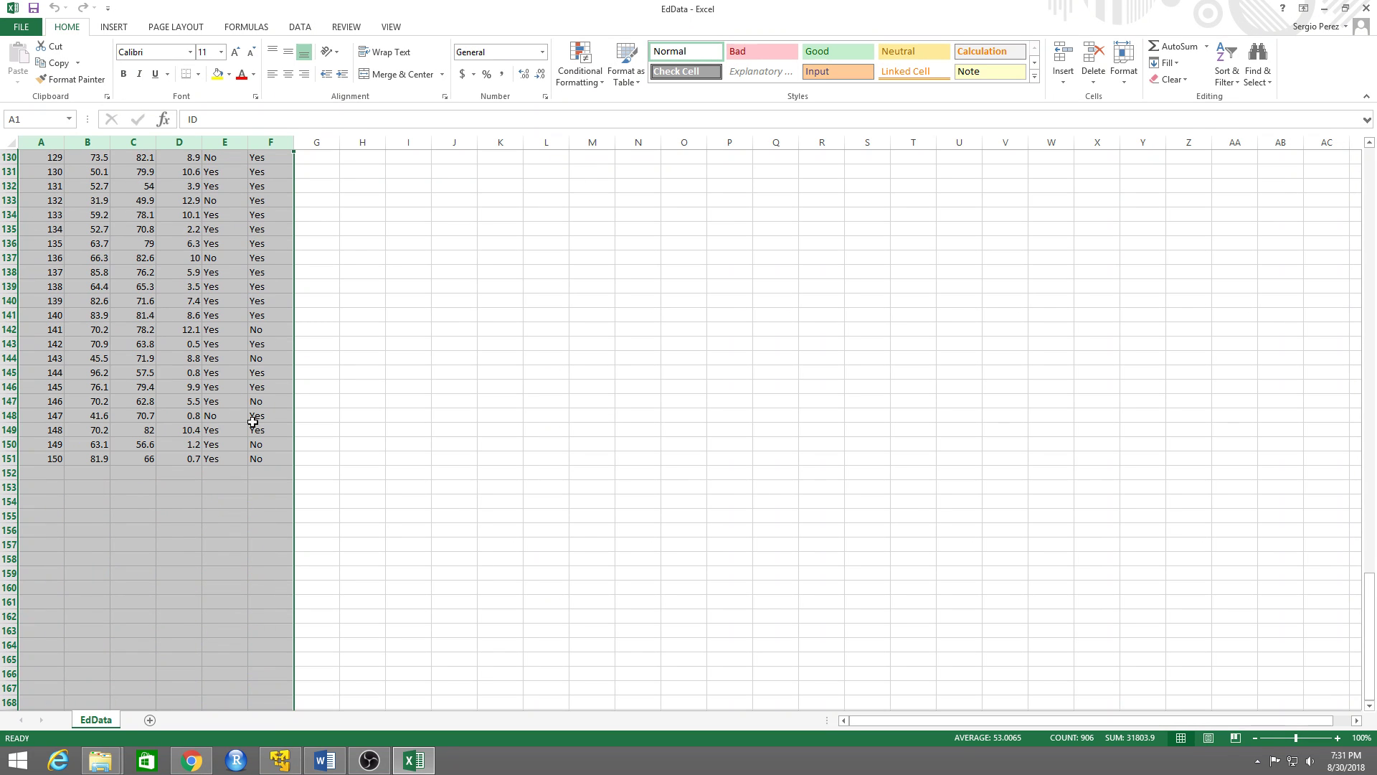
left_click_drag(1375, 664, 1375, 206)
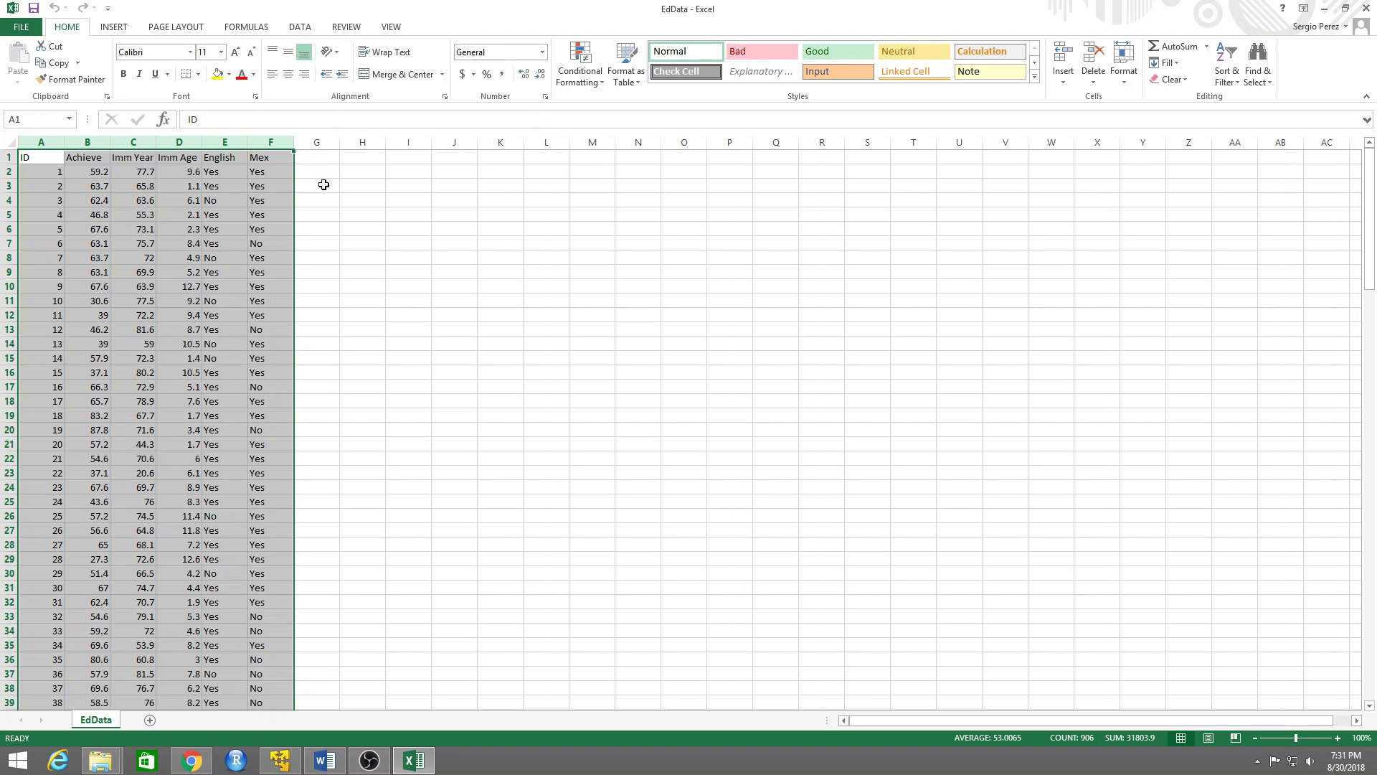
left_click(389, 468)
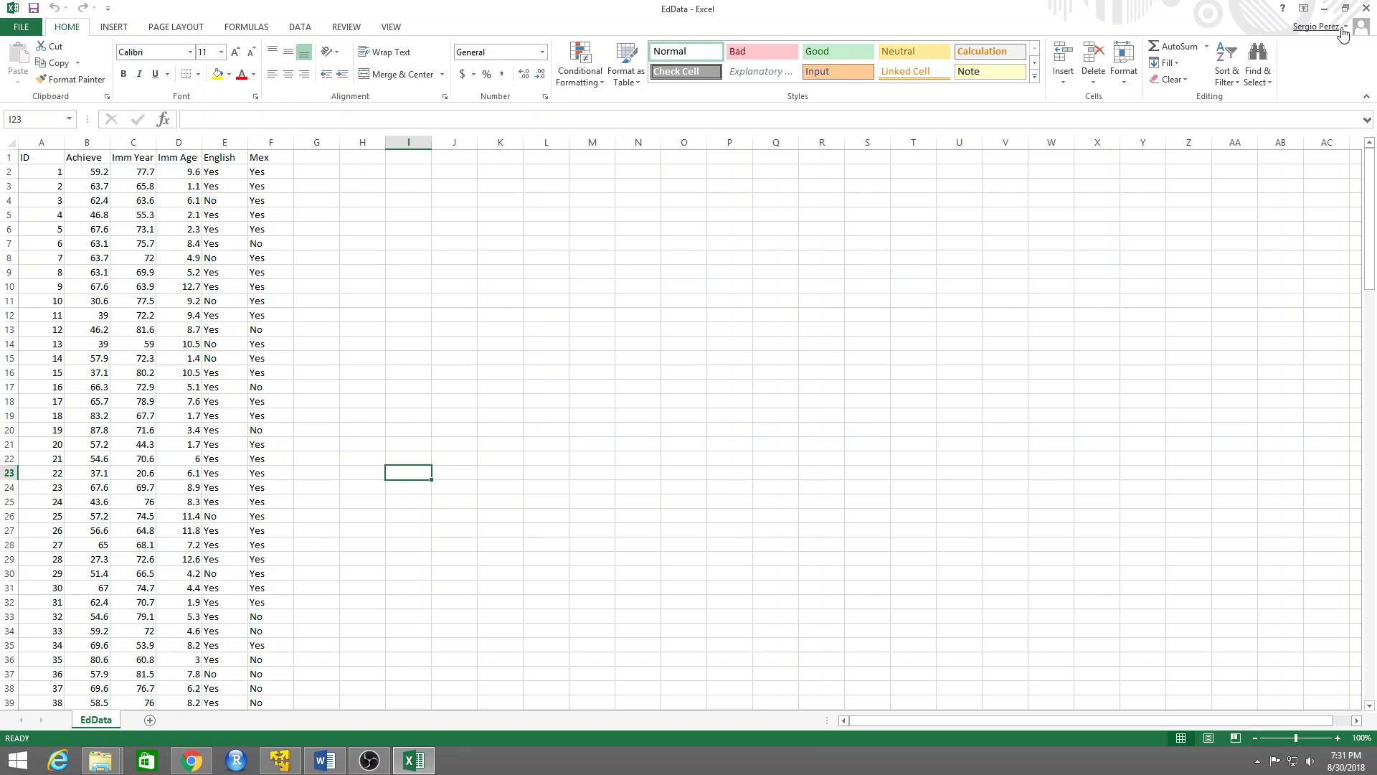
left_click(1367, 10)
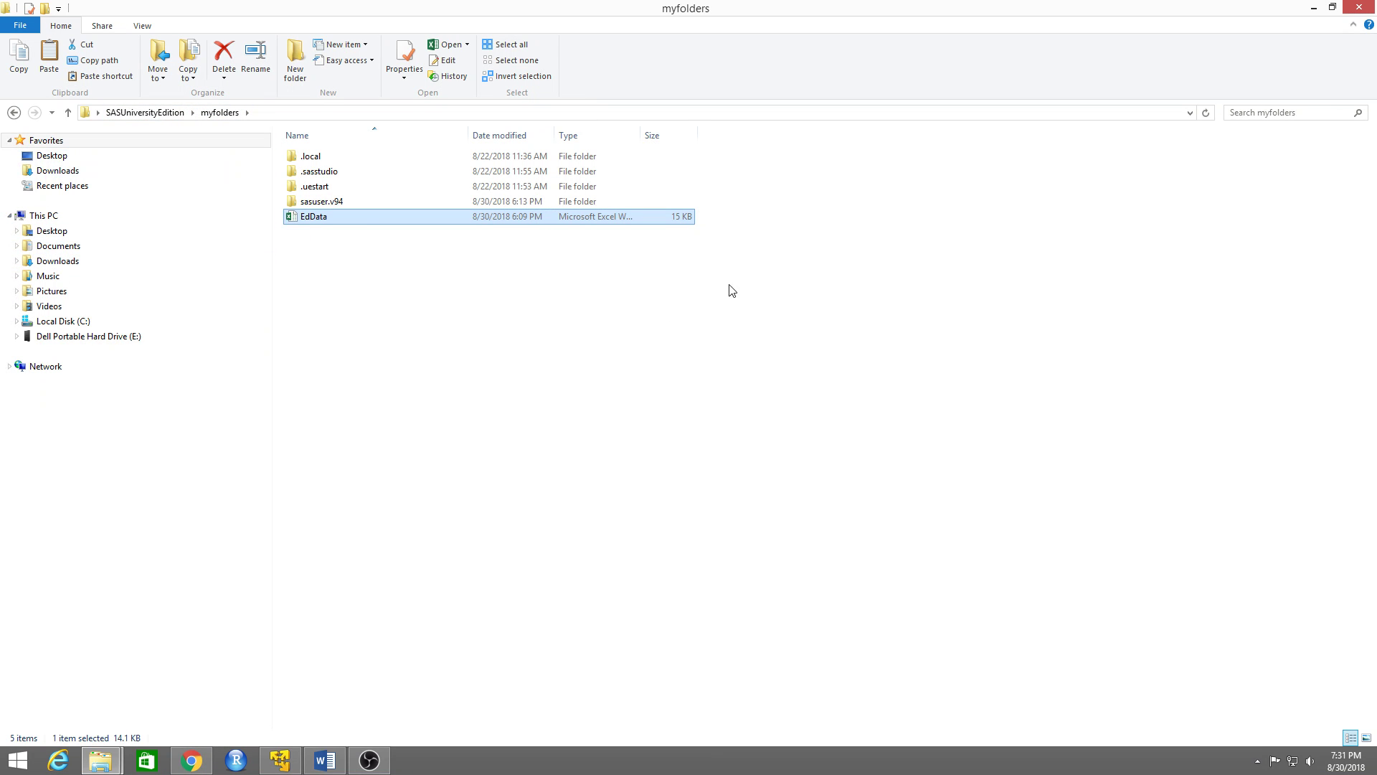
left_click(1358, 7)
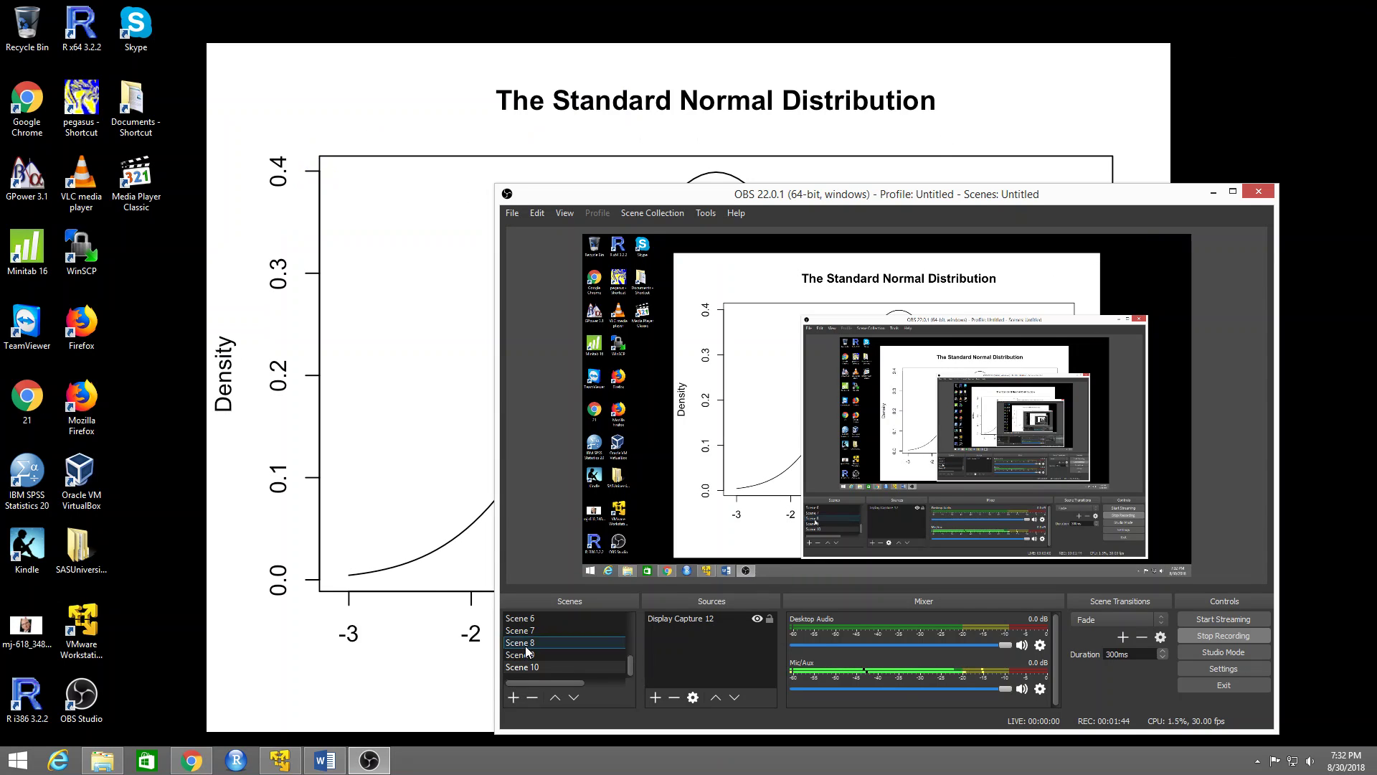
- Switch to SAS Studio in Chrome and load EdData.xlsx from the top level of My Folders into a new Import Data utility
left_click(191, 761)
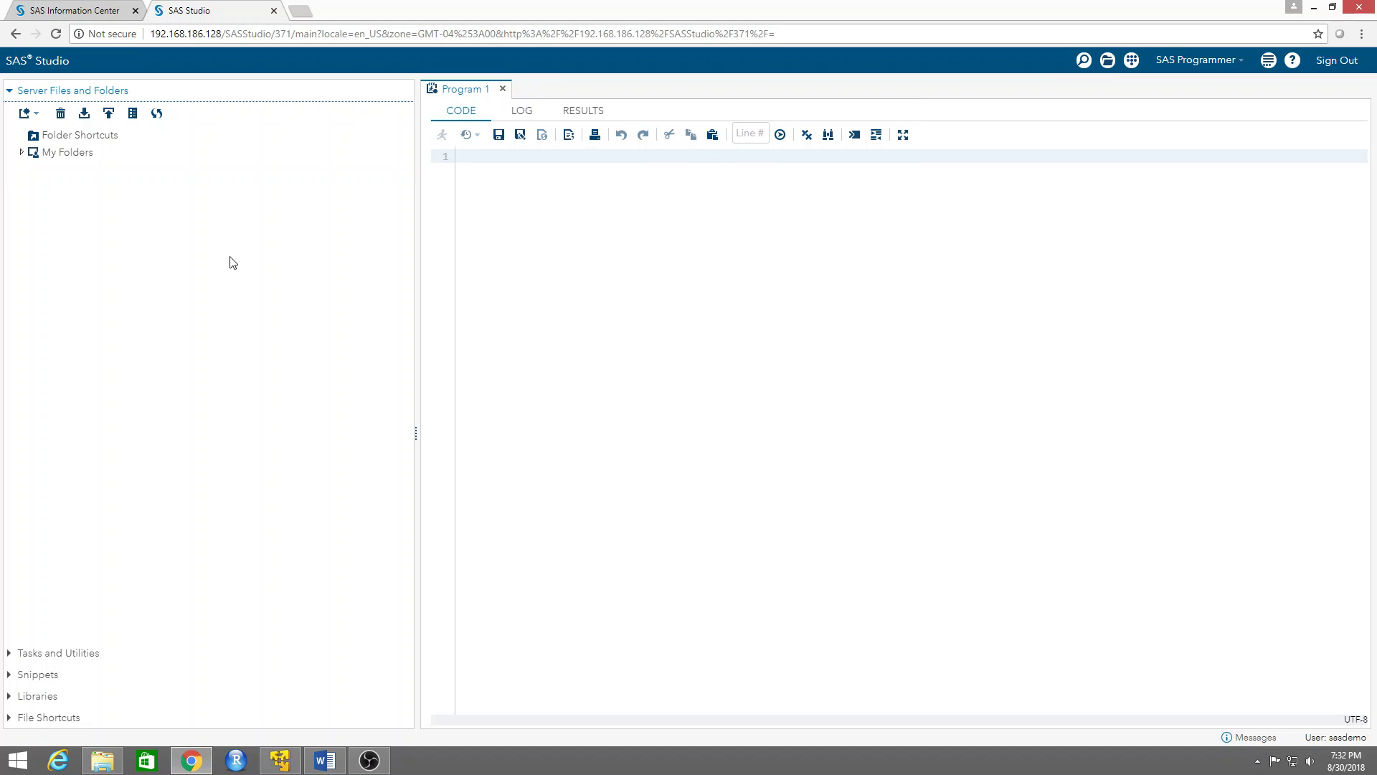
left_click(20, 656)
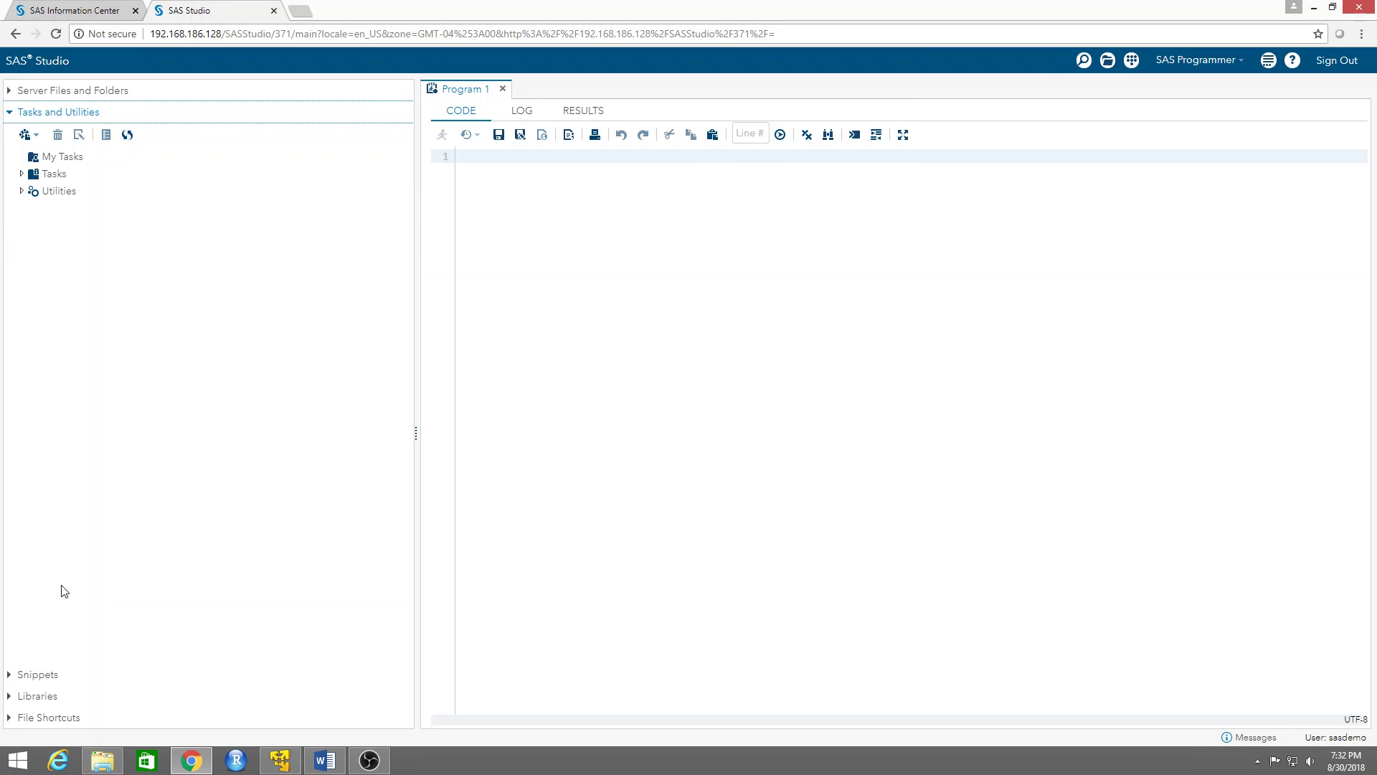
left_click(22, 192)
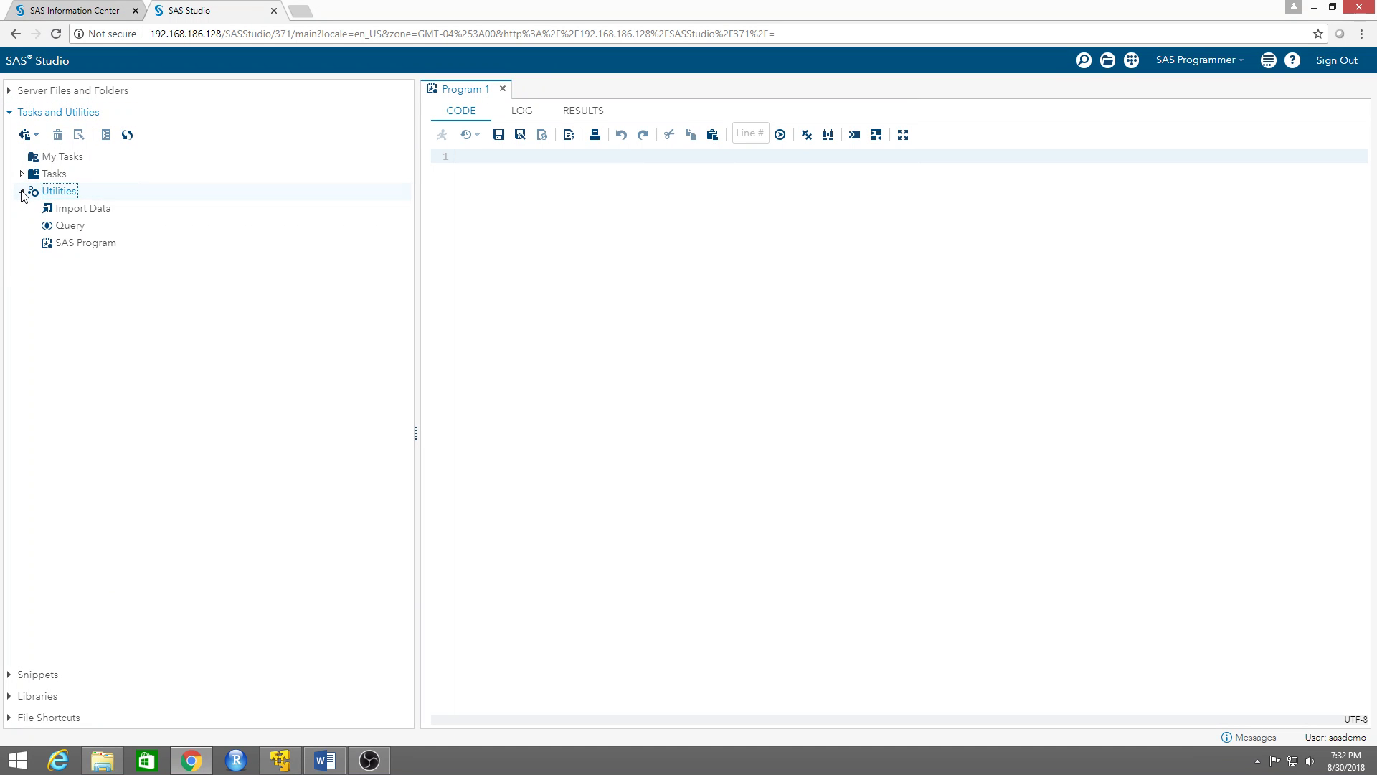
double_click(63, 209)
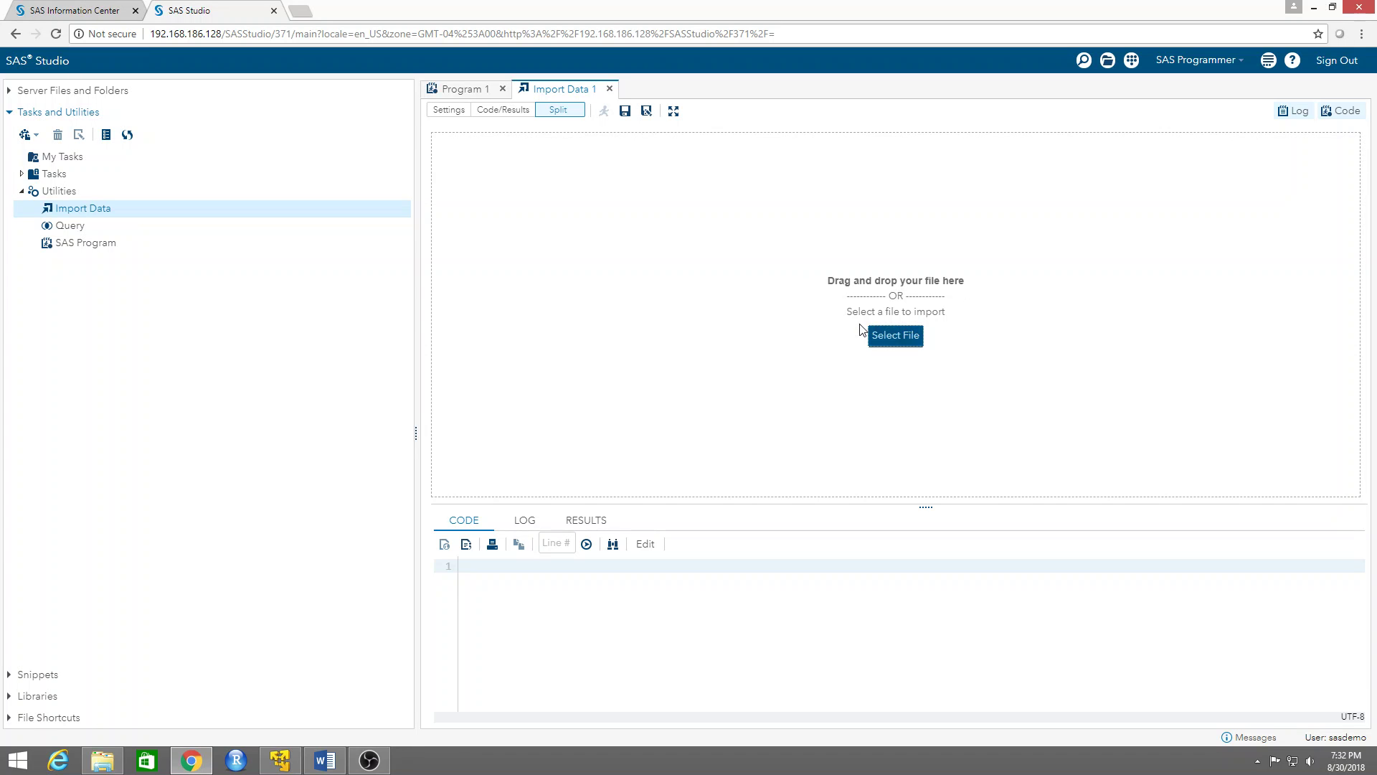
left_click(894, 340)
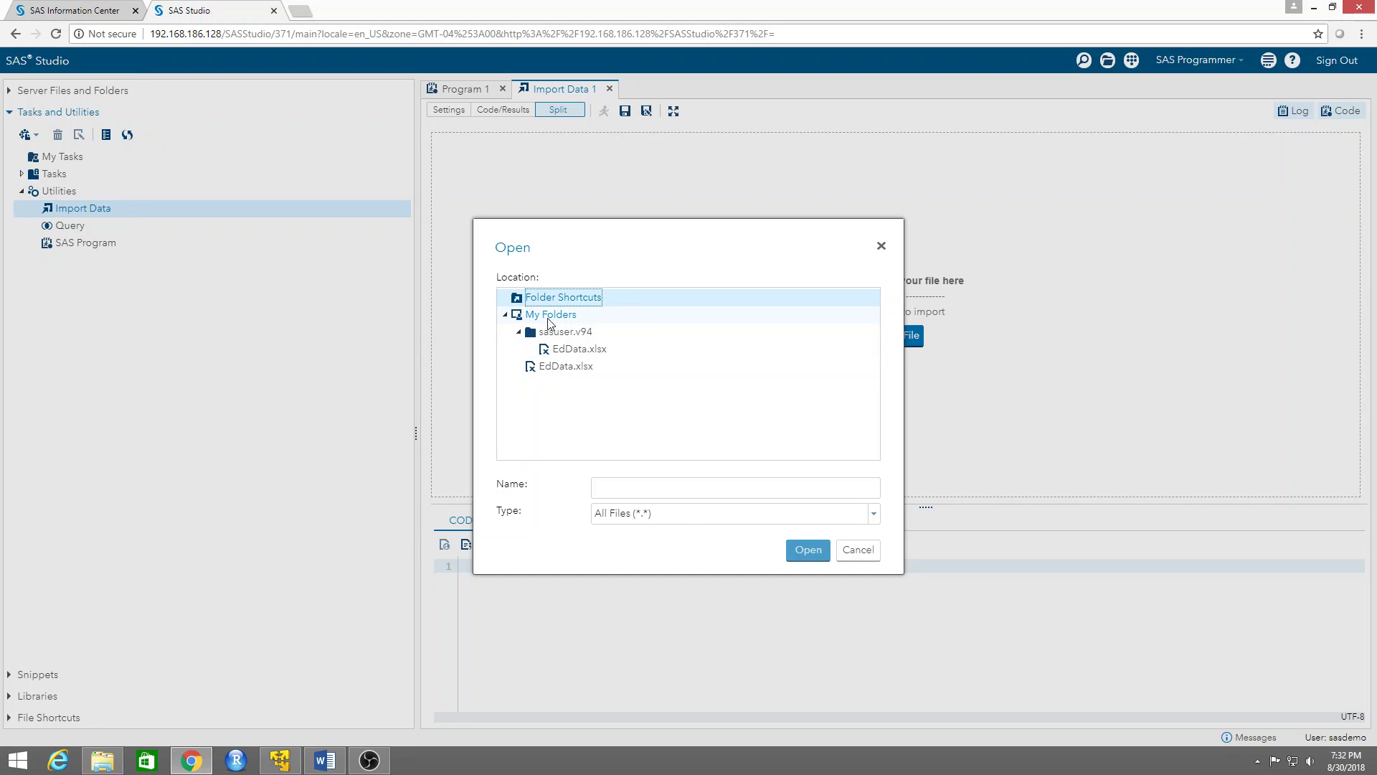
double_click(570, 367)
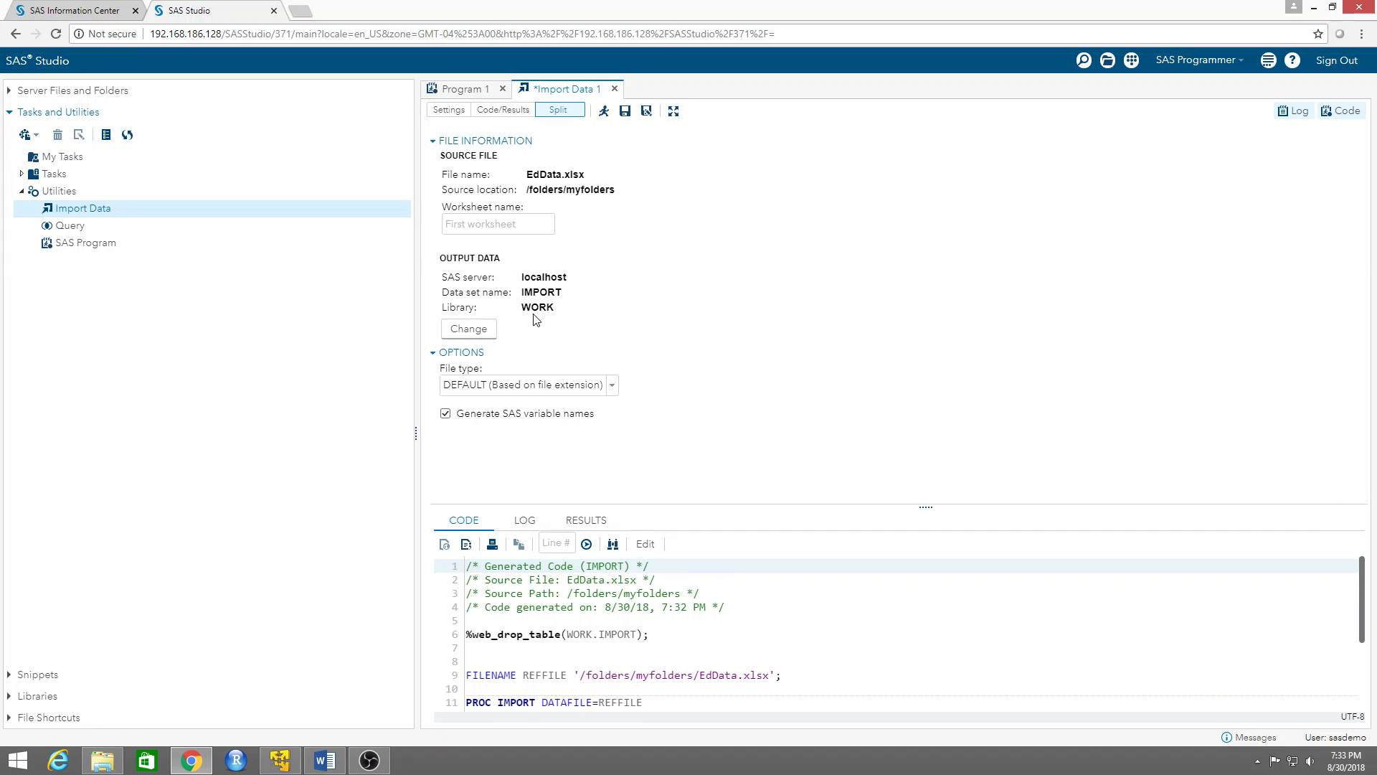
- Rename the import's output data set as Education, keeping it in the WORK library
left_click_drag(523, 307, 558, 308)
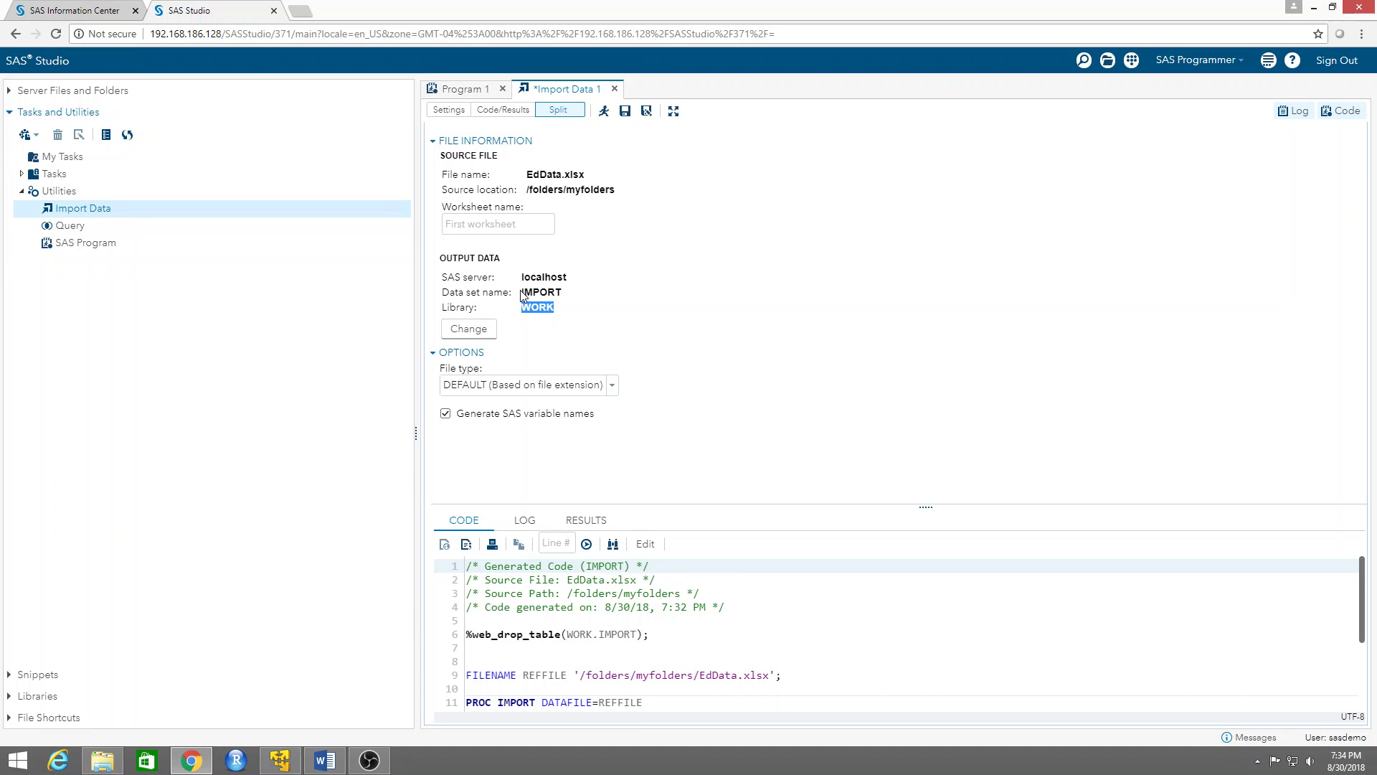
left_click(479, 332)
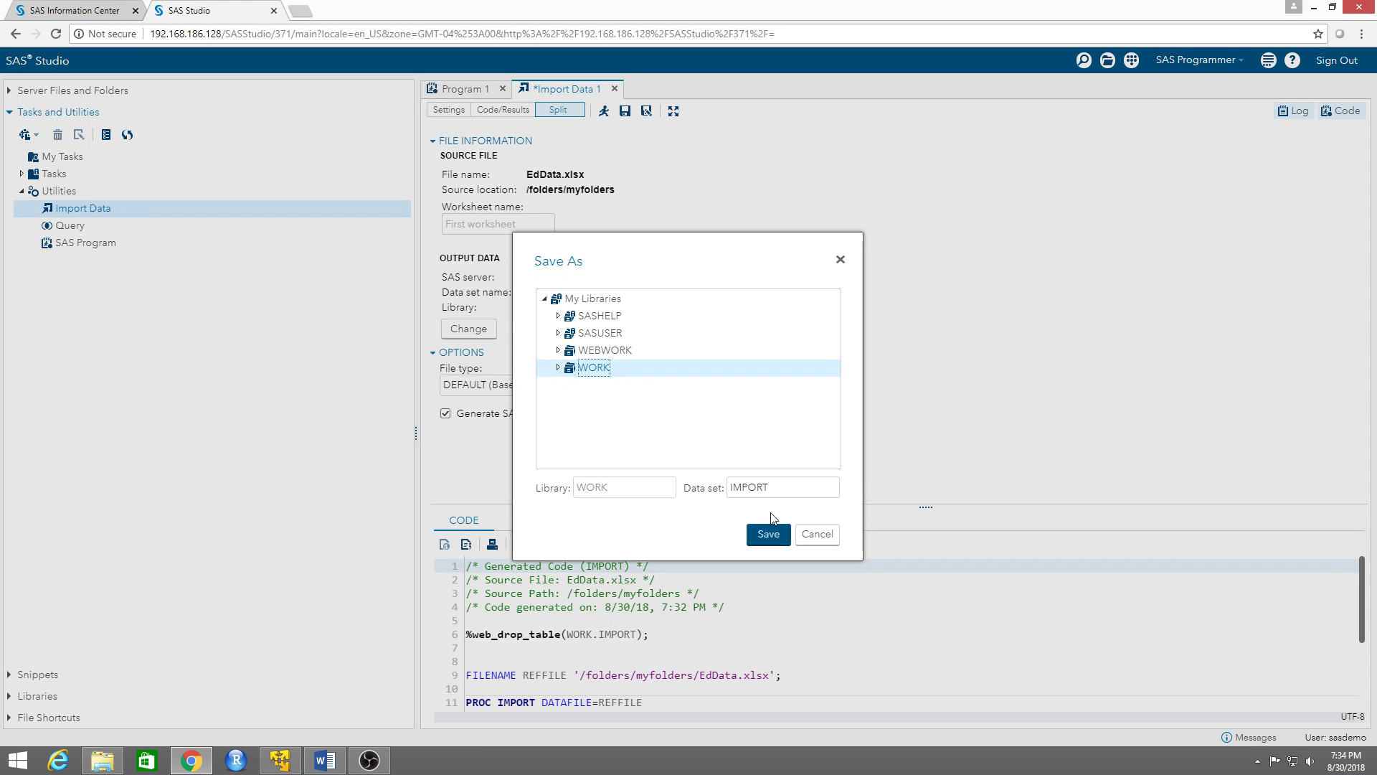
left_click(773, 490)
left_click_drag(771, 490, 721, 494)
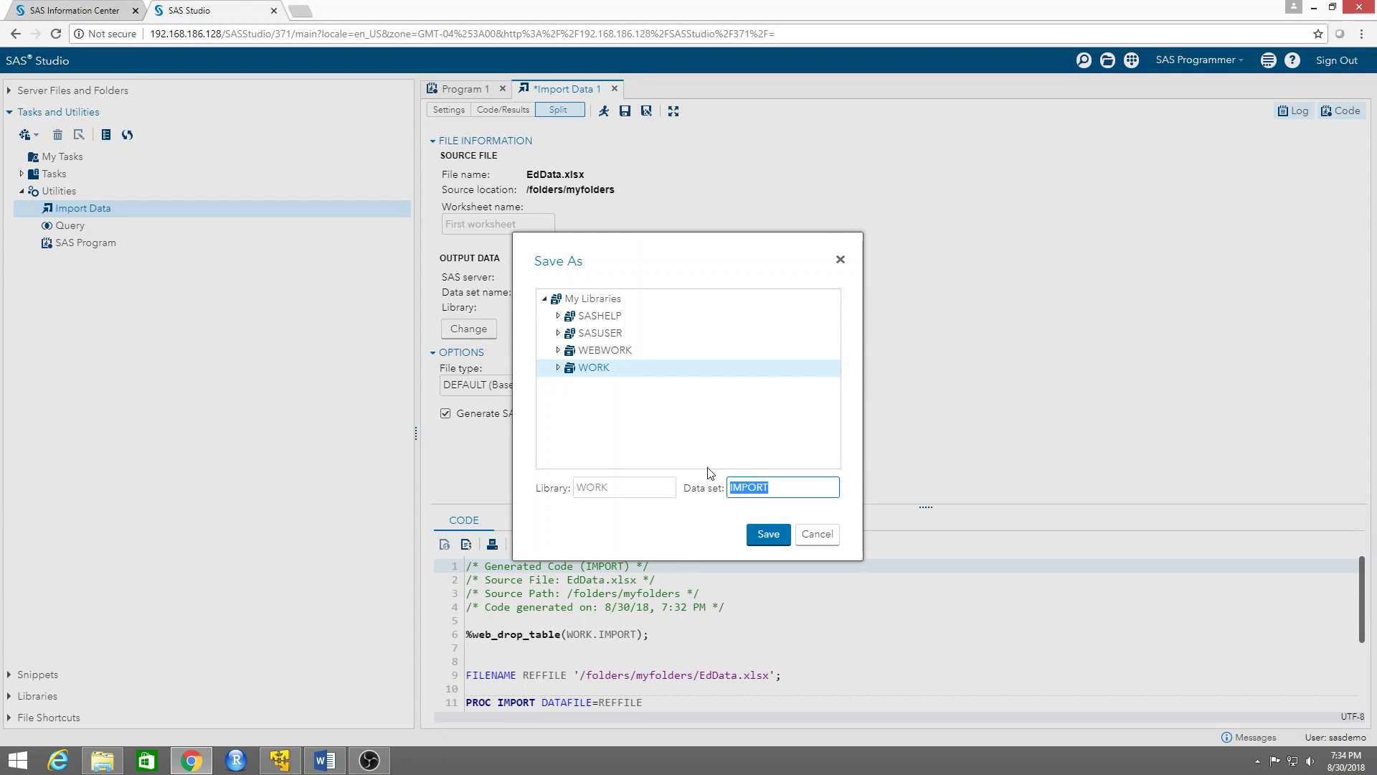
type("Education")
left_click(767, 534)
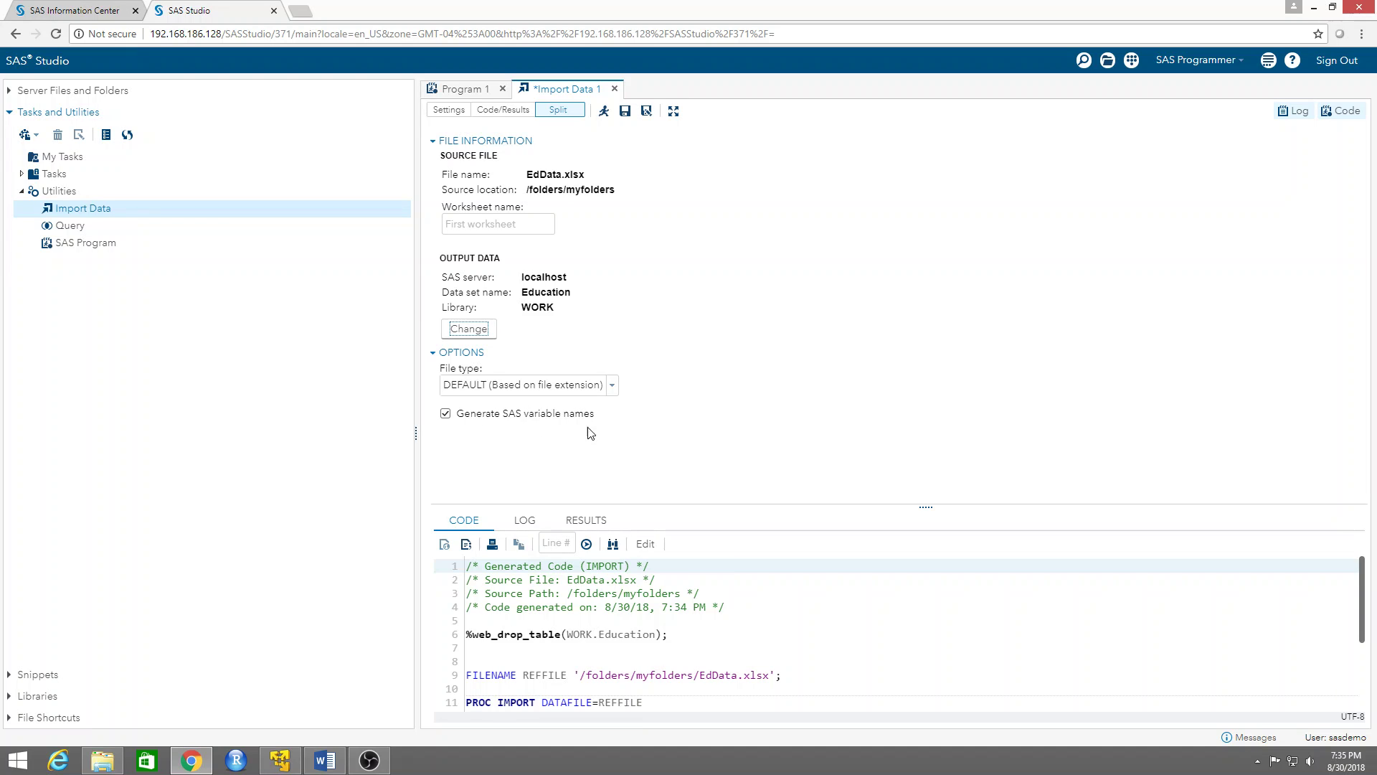
- Run the import and review its CONTENTS procedure results, both in place and in a separate browser tab
left_click(604, 112)
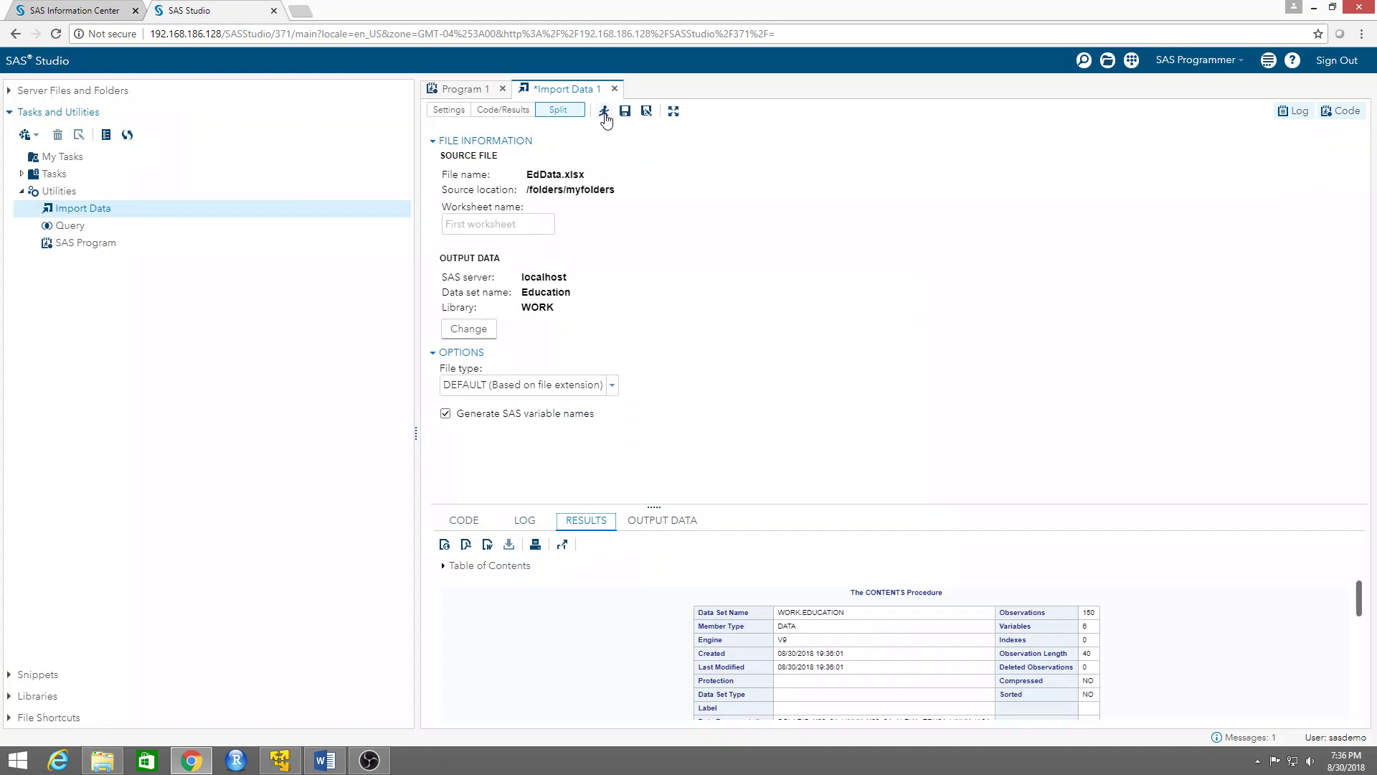
scroll(694, 606, "down", 5)
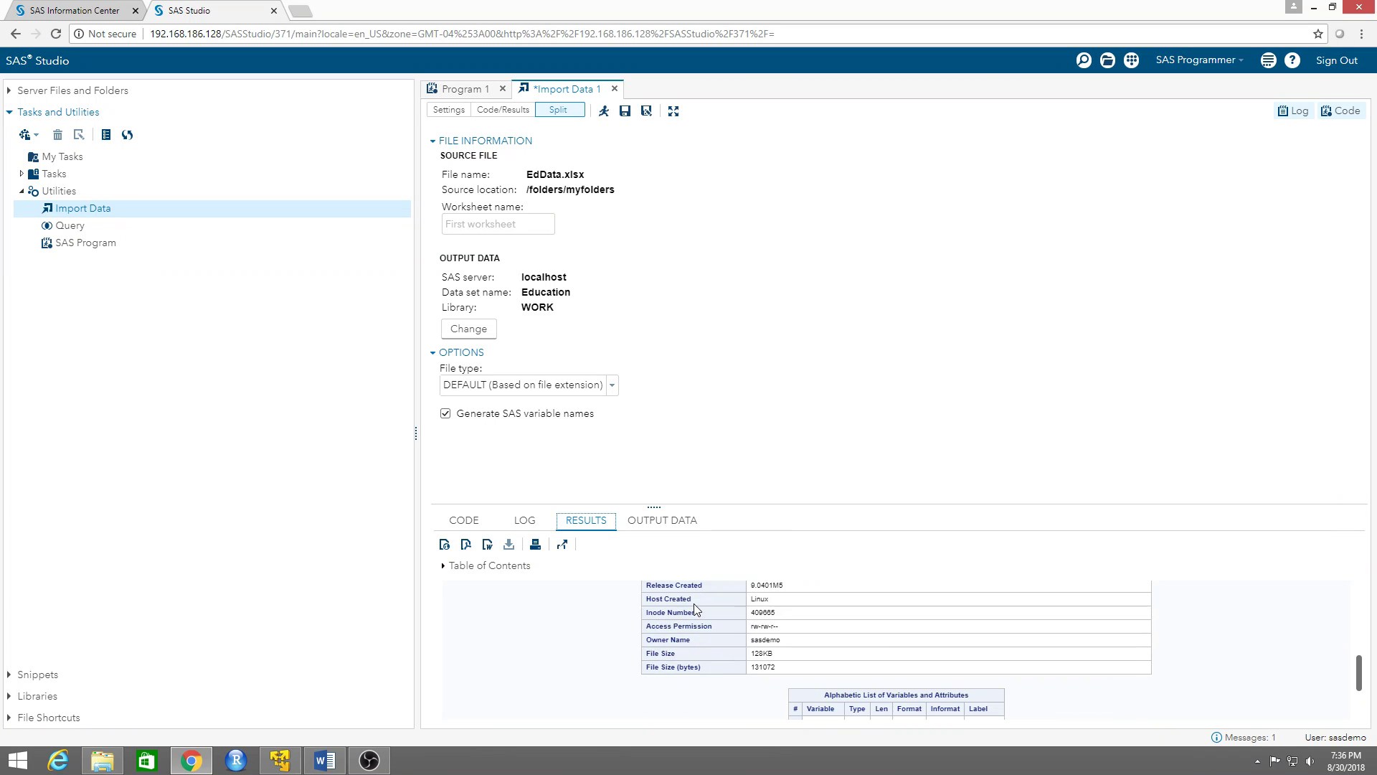
scroll(694, 607, "up", 3)
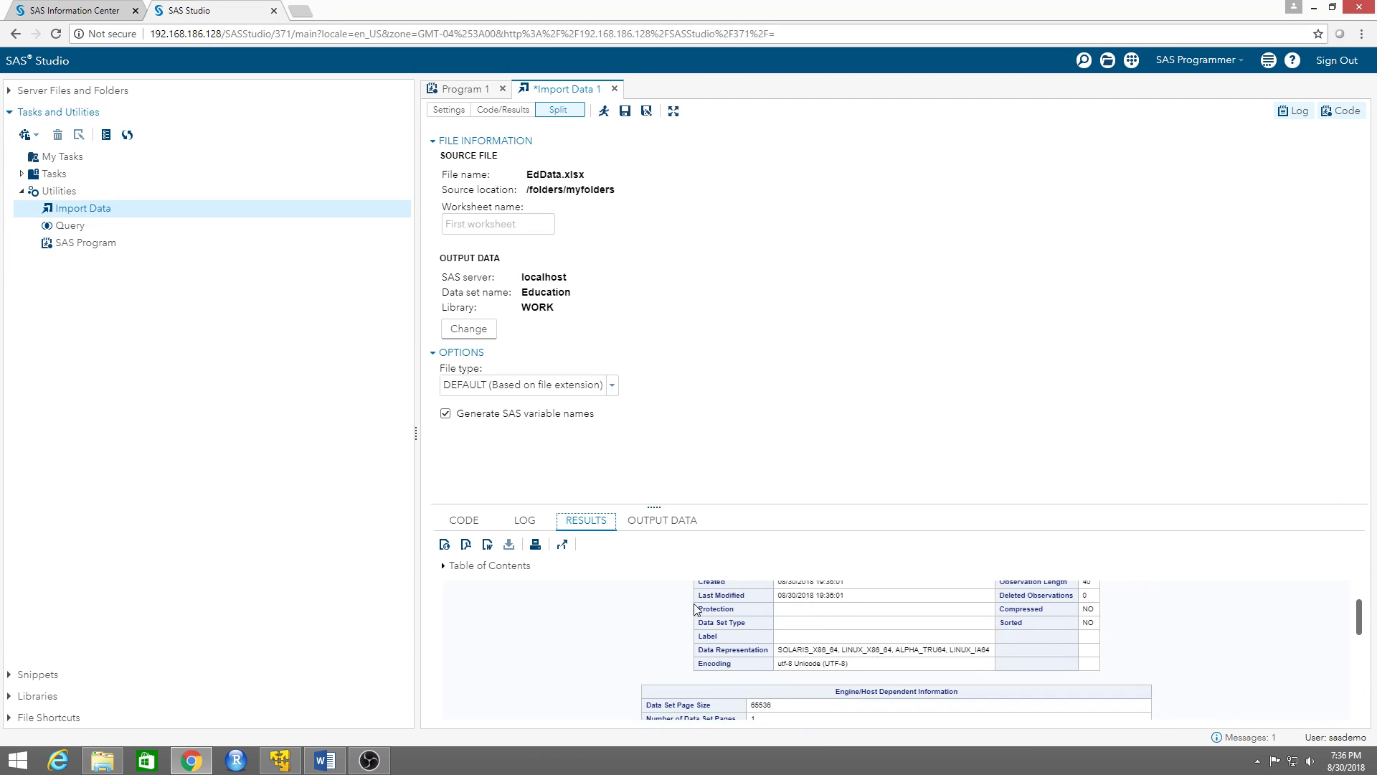
scroll(694, 608, "up", 2)
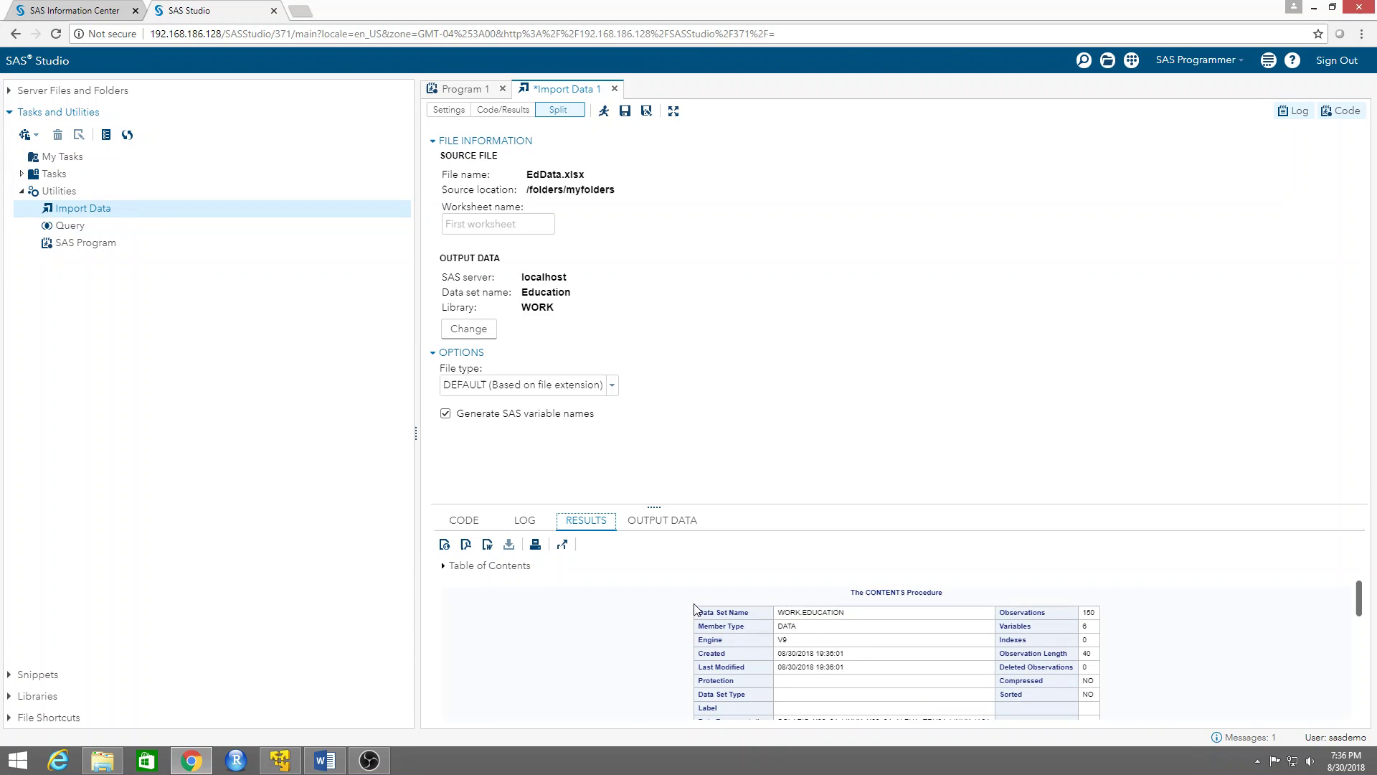
left_click(563, 546)
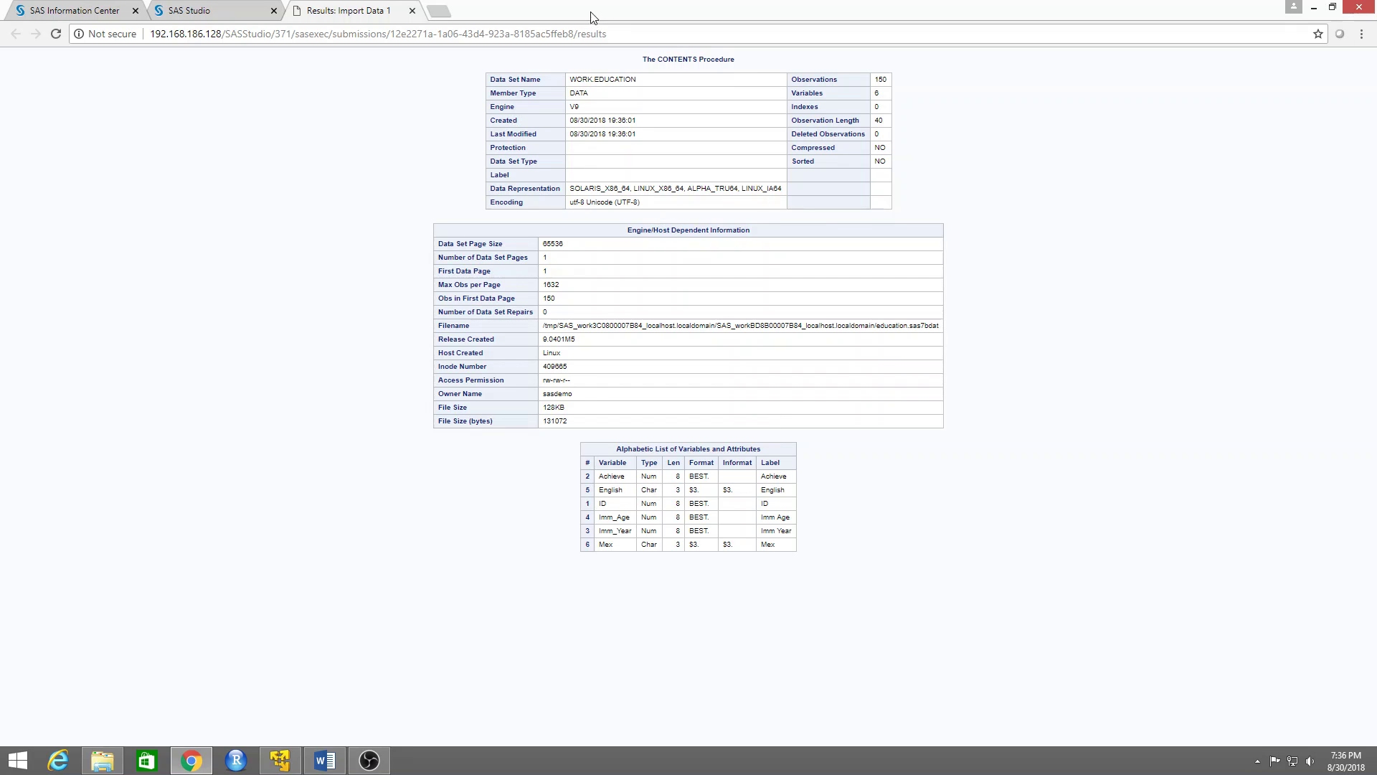
left_click(412, 11)
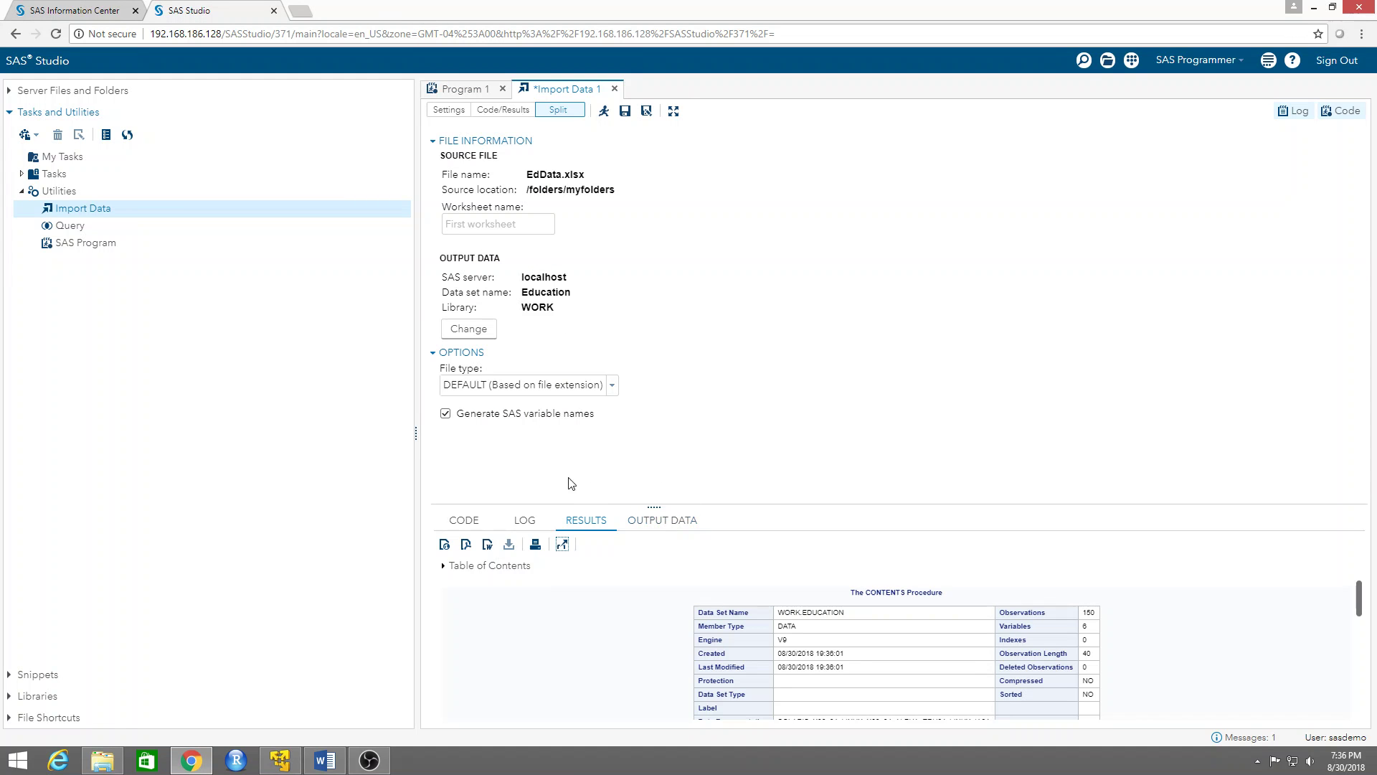
- Open the EDUCATION table from the WORK library and look through its imported rows
left_click(13, 700)
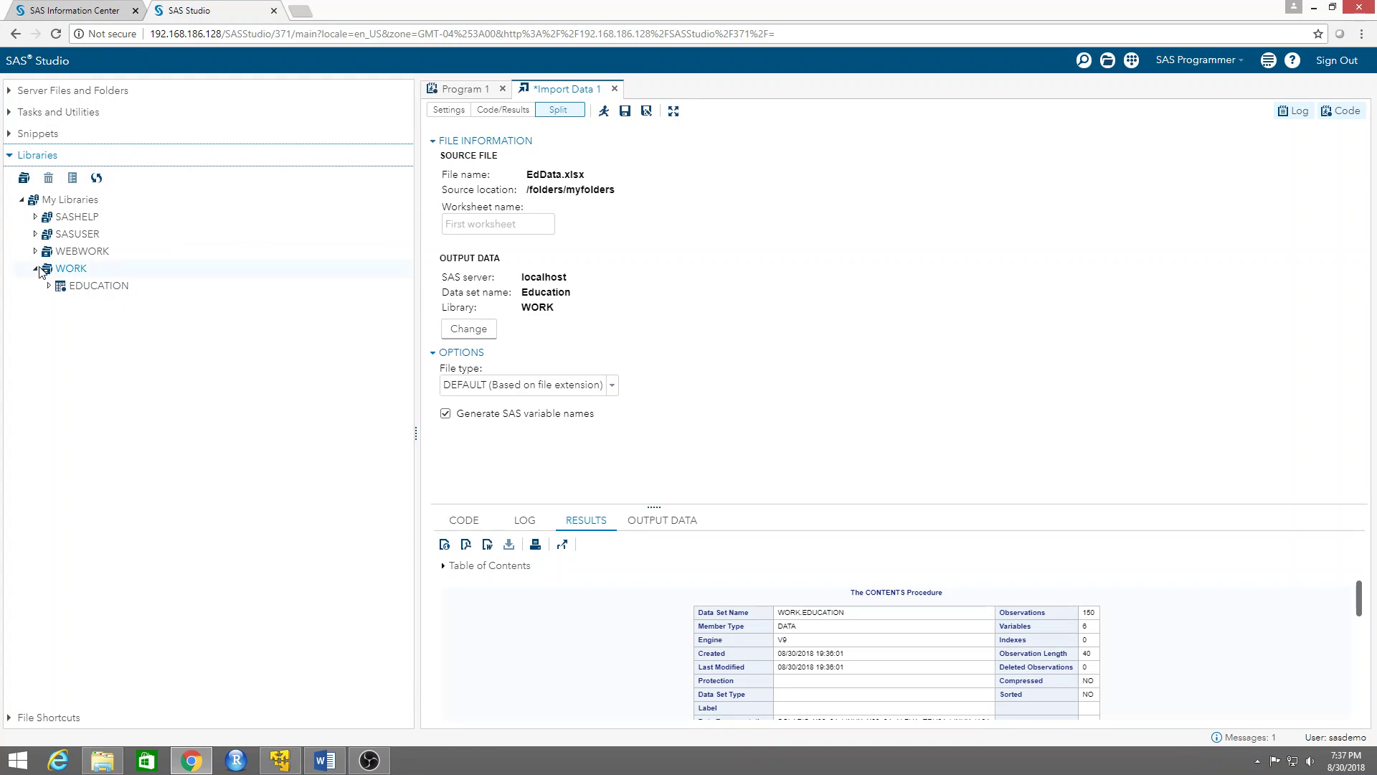
left_click(108, 294)
double_click(108, 295)
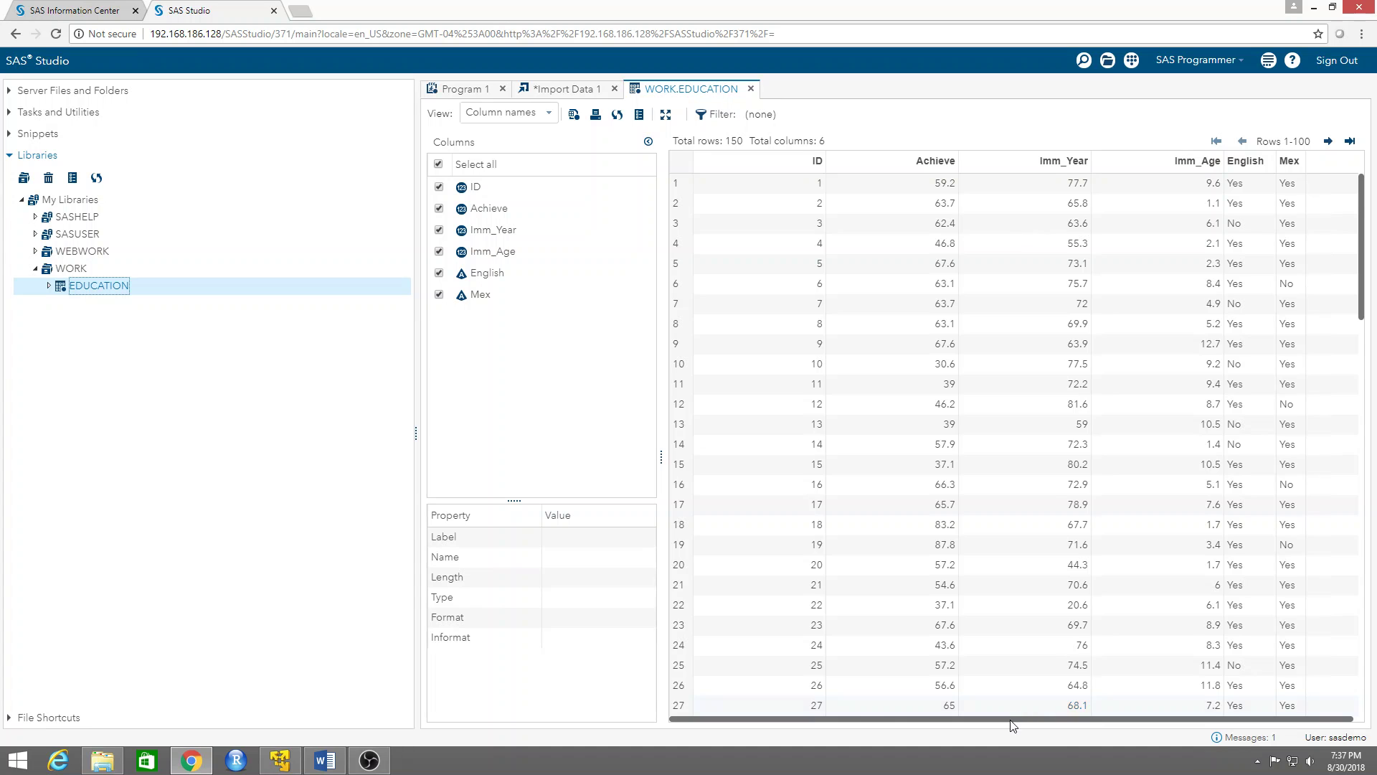
left_click_drag(1358, 308, 1375, 255)
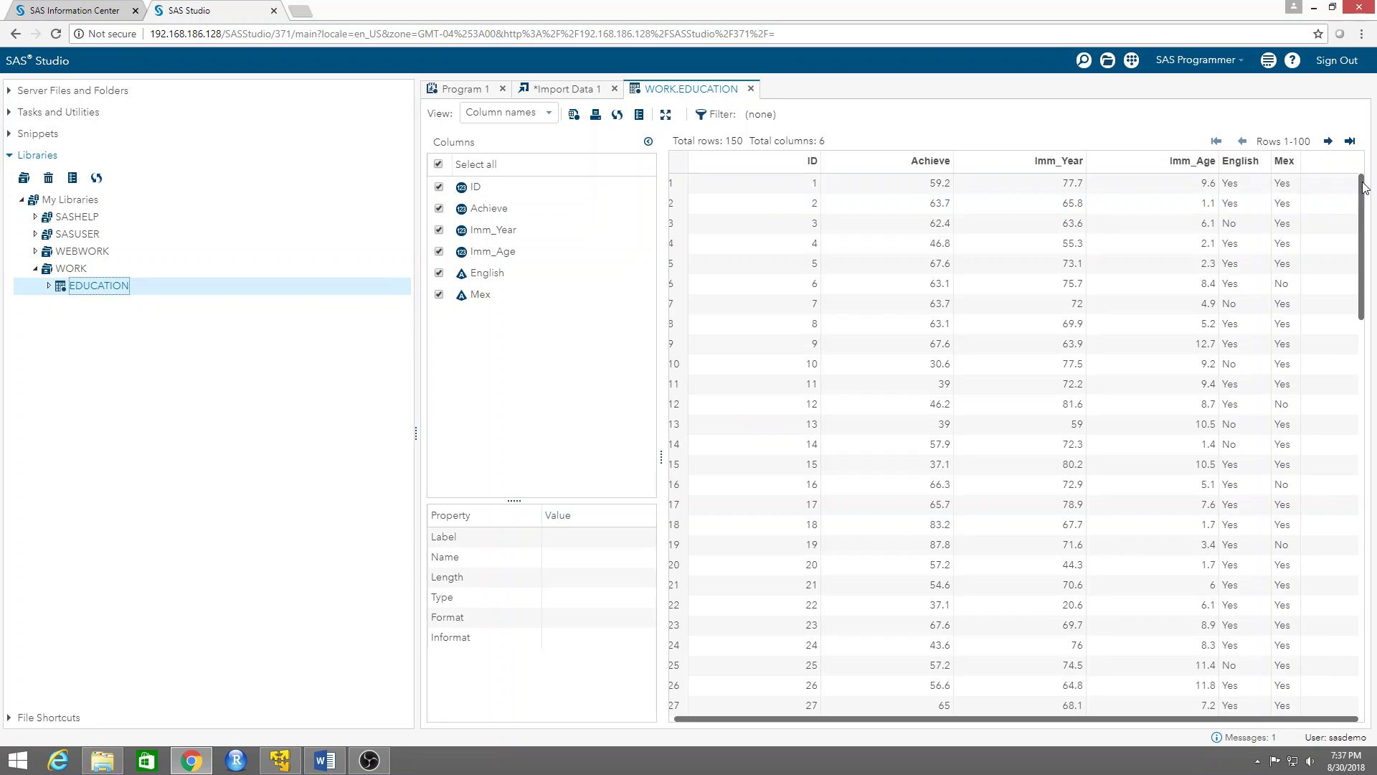
mouse_move(1362, 188)
left_mouse_down()
mouse_move(1359, 566)
mouse_move(1347, 470)
mouse_move(1376, 173)
left_mouse_up()
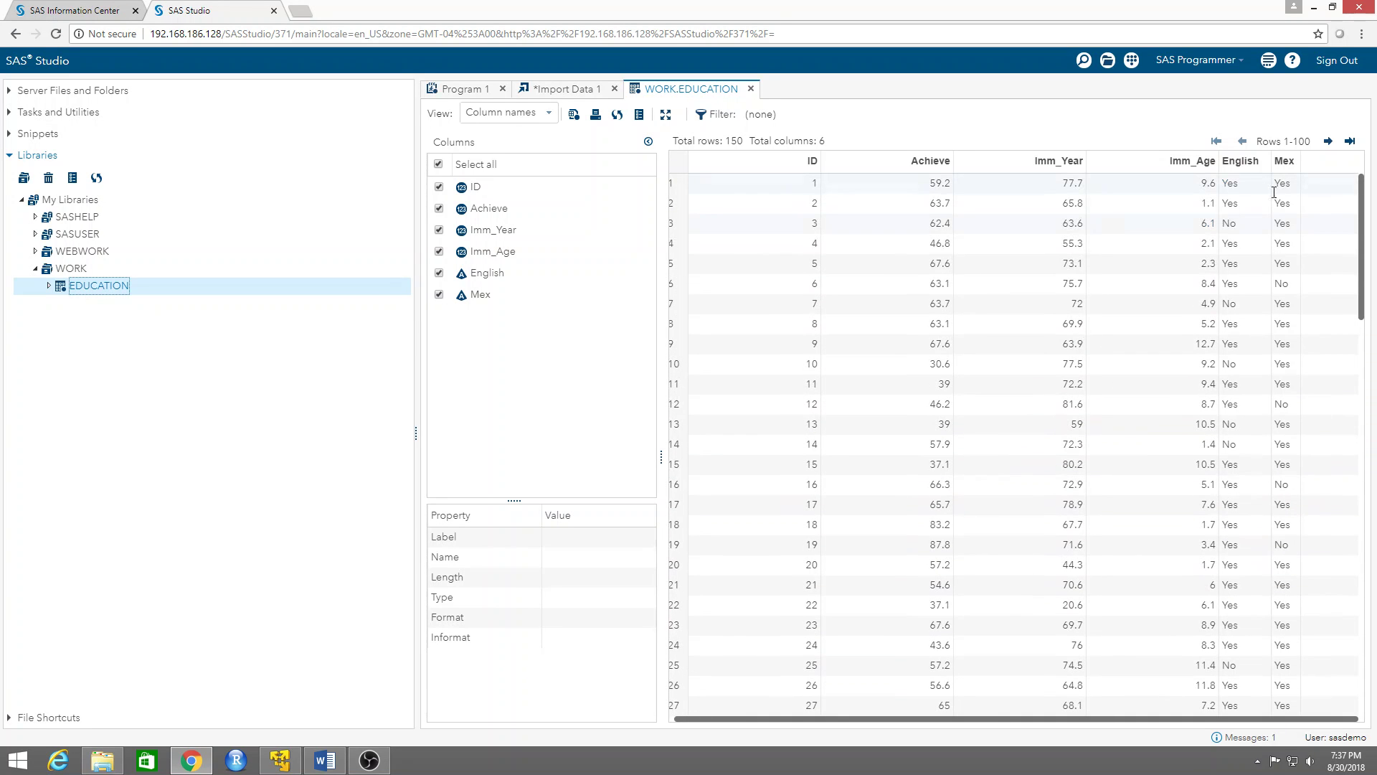